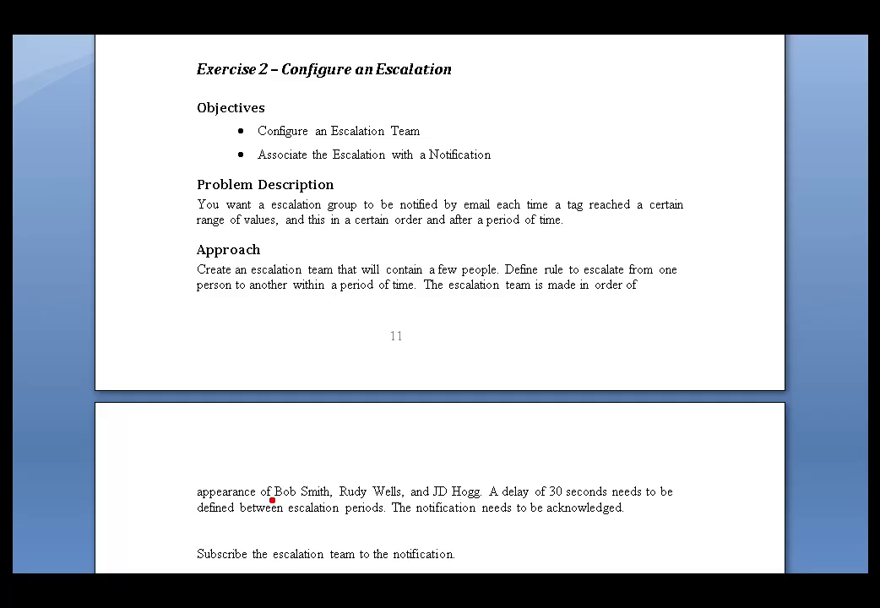
# Underline the first team member's name and the 30-second delay in red ink, then erase the ink
pyautogui.moveTo(272, 500); pyautogui.dragTo(486, 501)
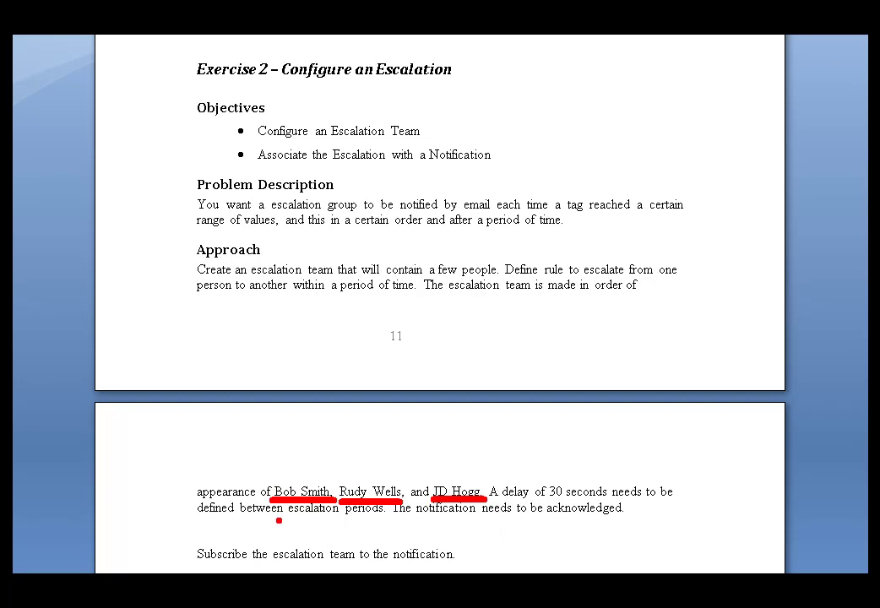
pyautogui.moveTo(536, 503); pyautogui.dragTo(576, 501)
pyautogui.press('Escape')
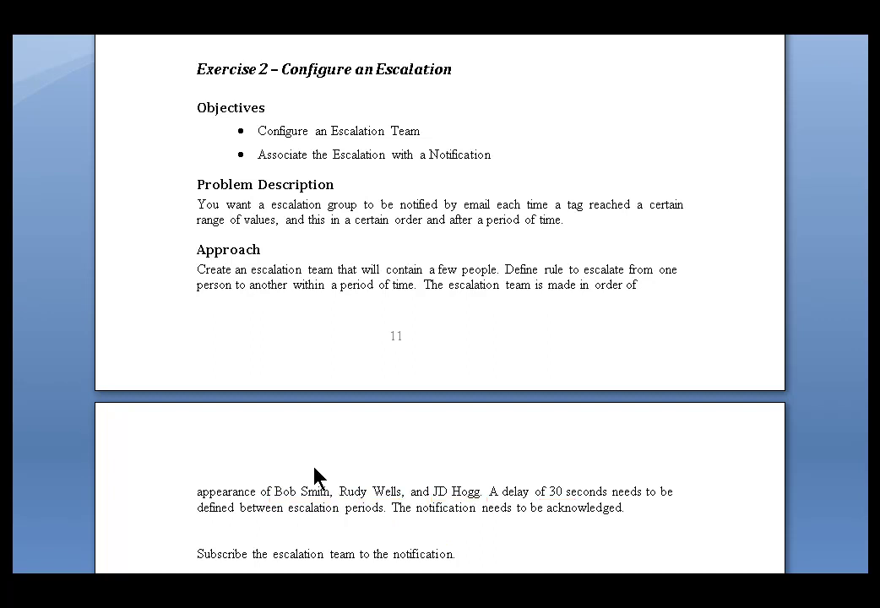
# Re-underline the second and third team members' names in red ink
pyautogui.hotkey('ctrl', 'p')
pyautogui.moveTo(340, 501); pyautogui.dragTo(409, 499)
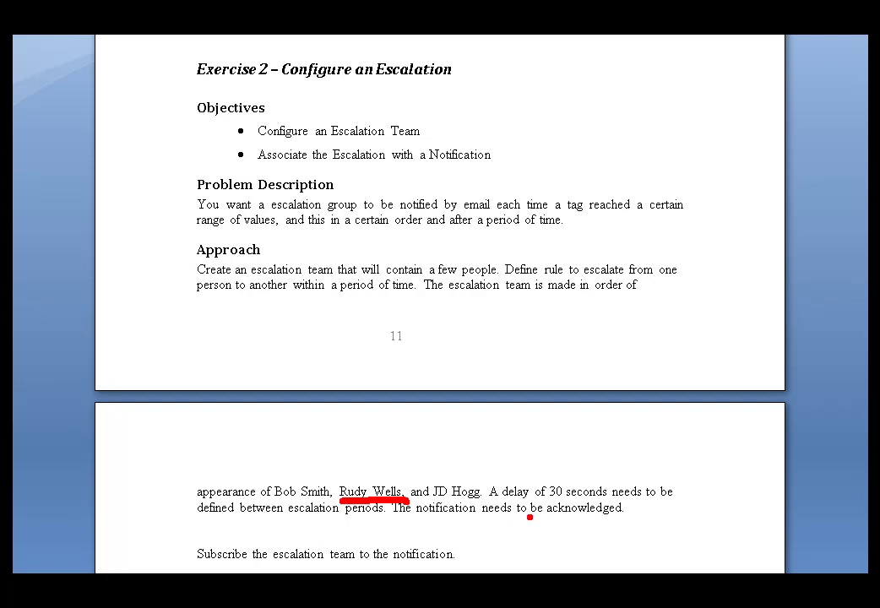
pyautogui.moveTo(435, 500); pyautogui.dragTo(484, 500)
pyautogui.press('e')
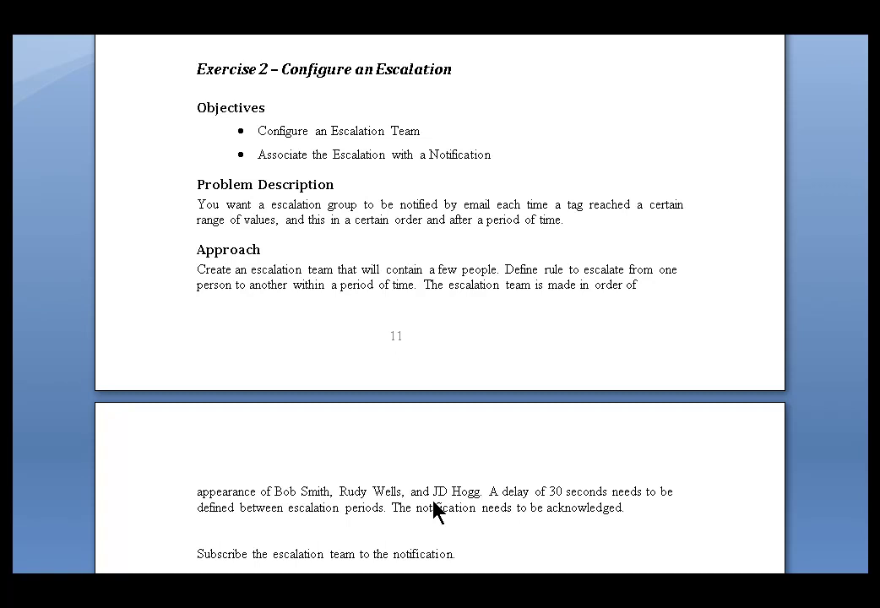
pyautogui.hotkey('ctrl', 'p')
pyautogui.moveTo(431, 502); pyautogui.dragTo(487, 502)
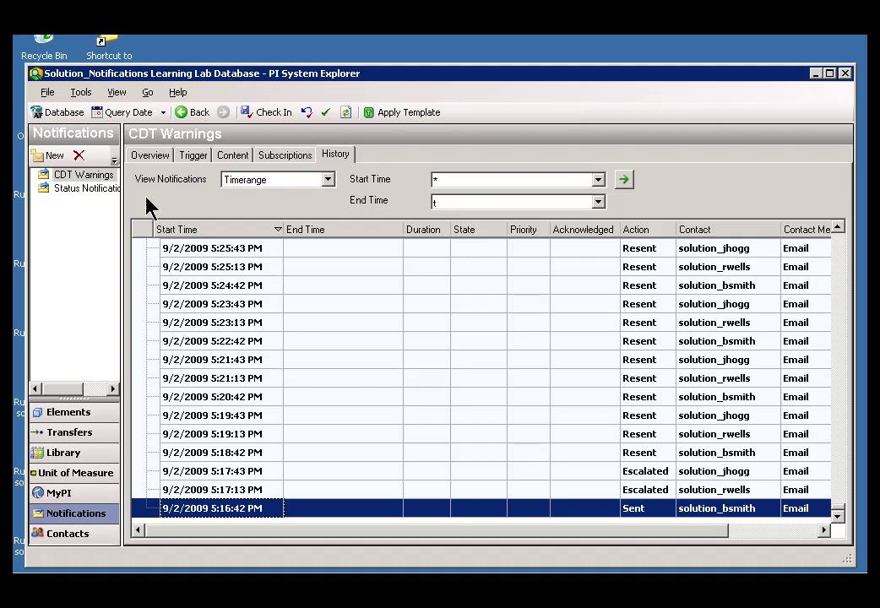
pyautogui.click(59, 113)
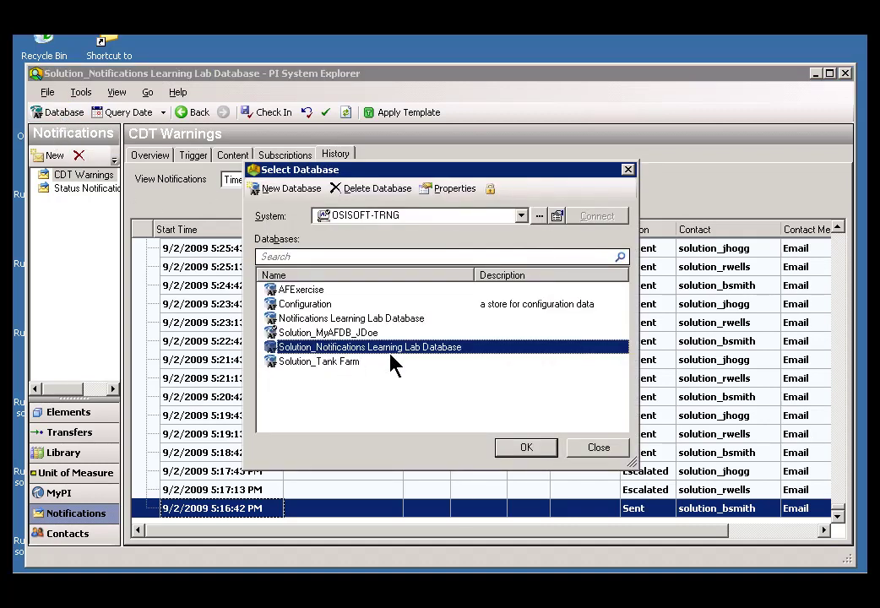
pyautogui.click(600, 451)
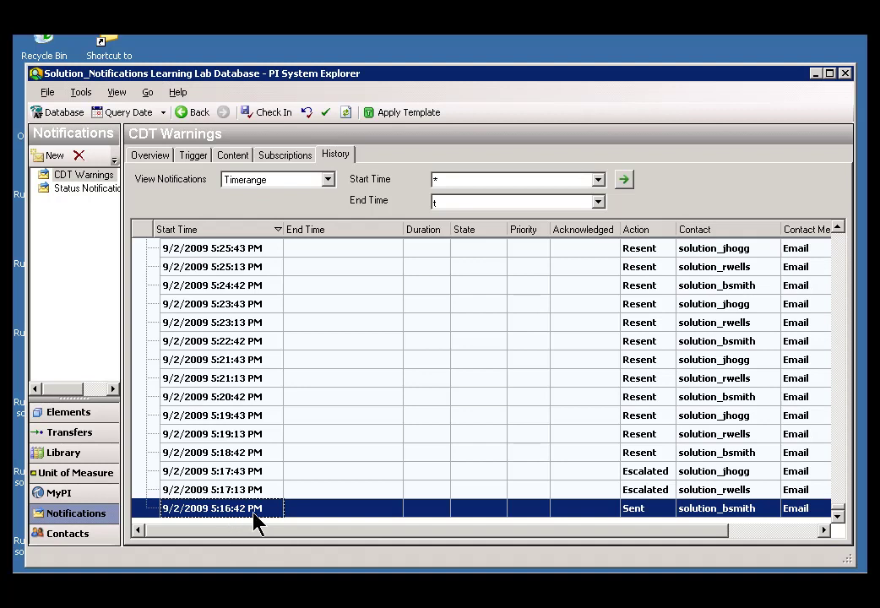
# Inspect the Resent entries from 5:18:42 PM through 5:21:43 PM in the CDT Warnings history
pyautogui.click(243, 453)
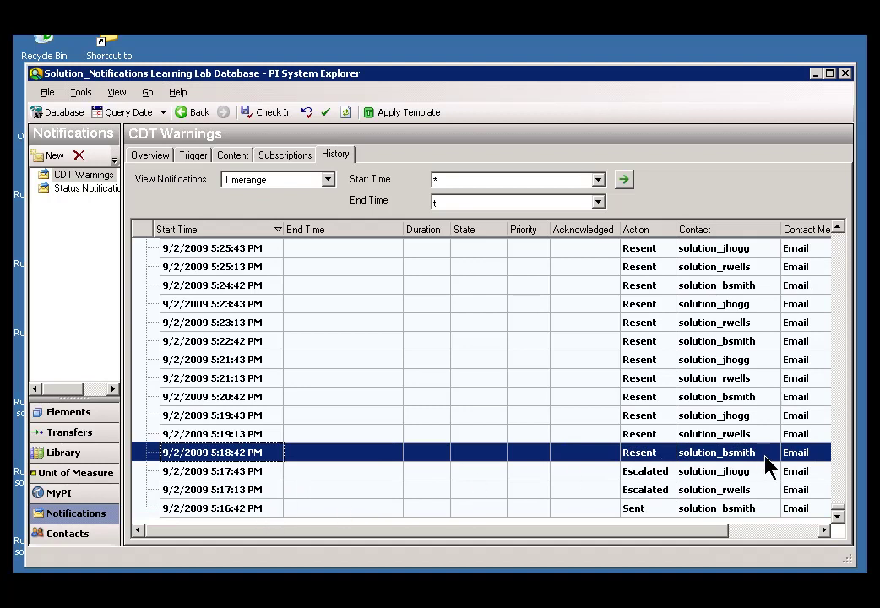
pyautogui.click(250, 436)
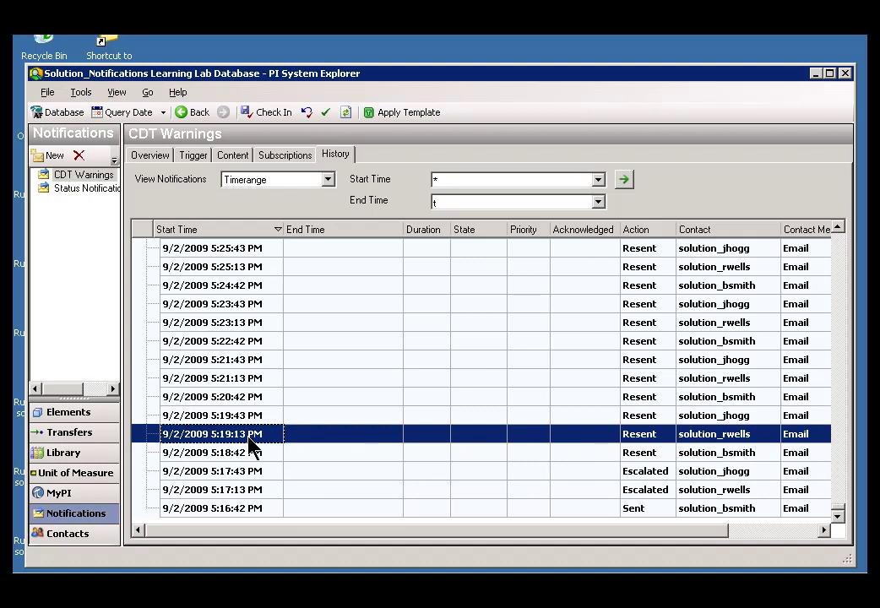
pyautogui.click(242, 418)
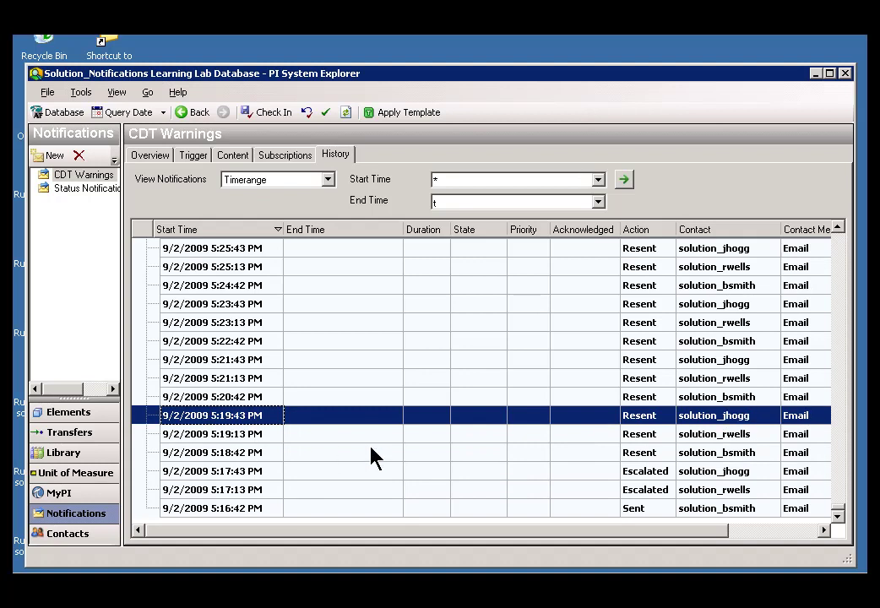
pyautogui.click(238, 397)
pyautogui.click(242, 378)
pyautogui.click(240, 361)
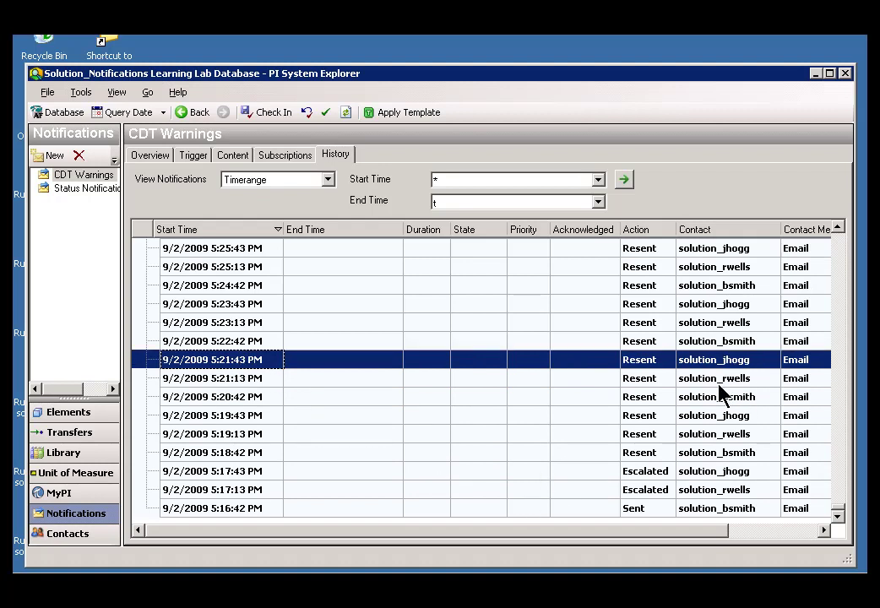
pyautogui.click(212, 381)
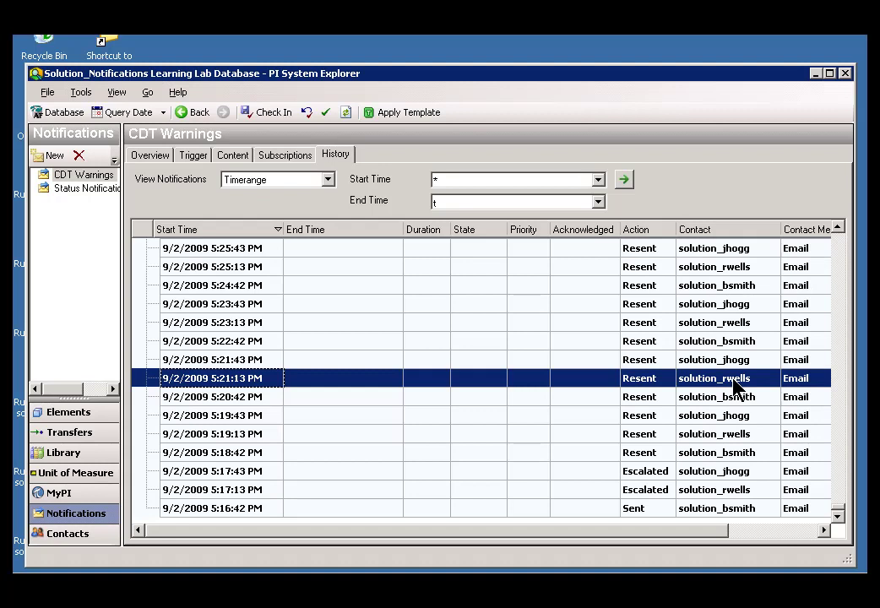
# Scroll the history to the top and select the 12:55:19 PM Sent entry
pyautogui.click(714, 305)
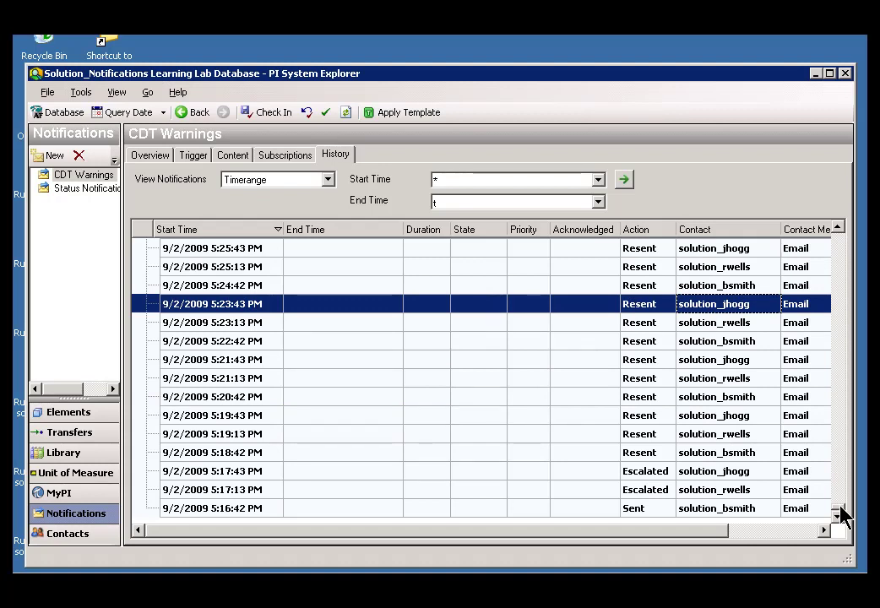
pyautogui.moveTo(840, 509); pyautogui.dragTo(834, 229)
pyautogui.click(635, 269)
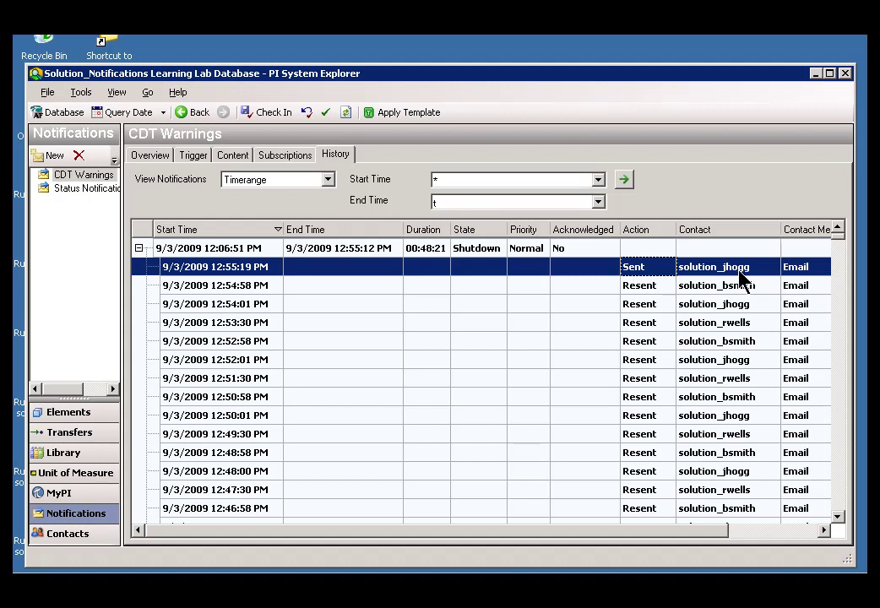
# Open the Solution_CDT escalation team under Contacts > Escalation Teams, then bring up Select Database
pyautogui.click(67, 533)
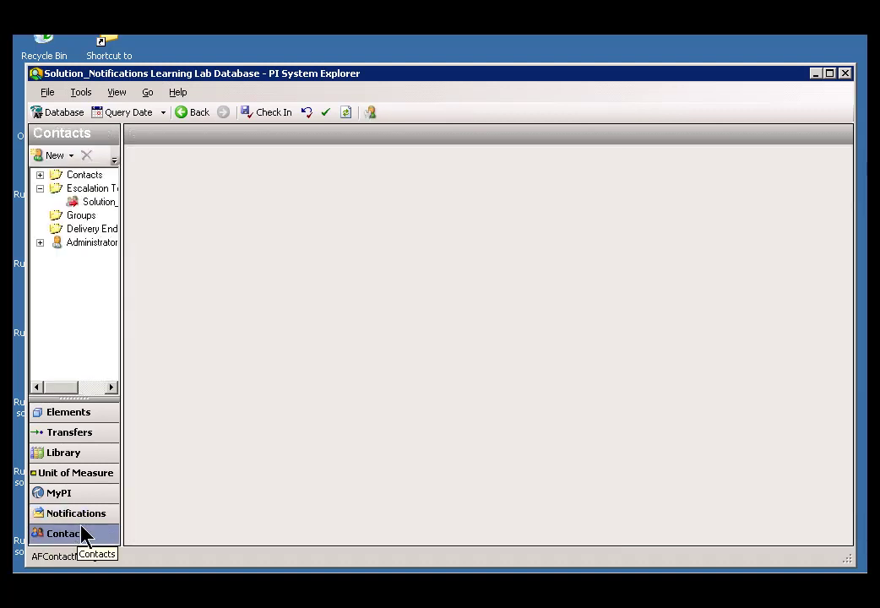
pyautogui.click(94, 189)
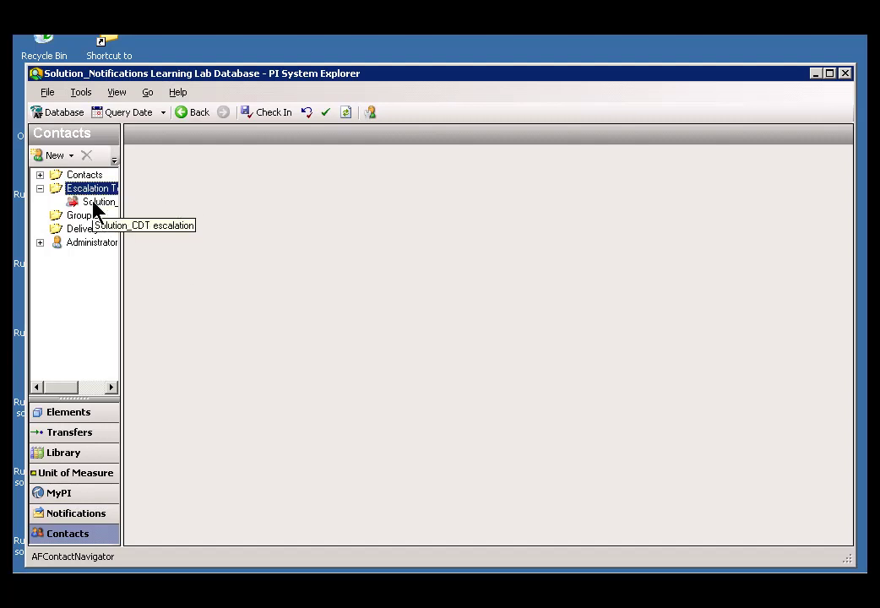
pyautogui.click(97, 203)
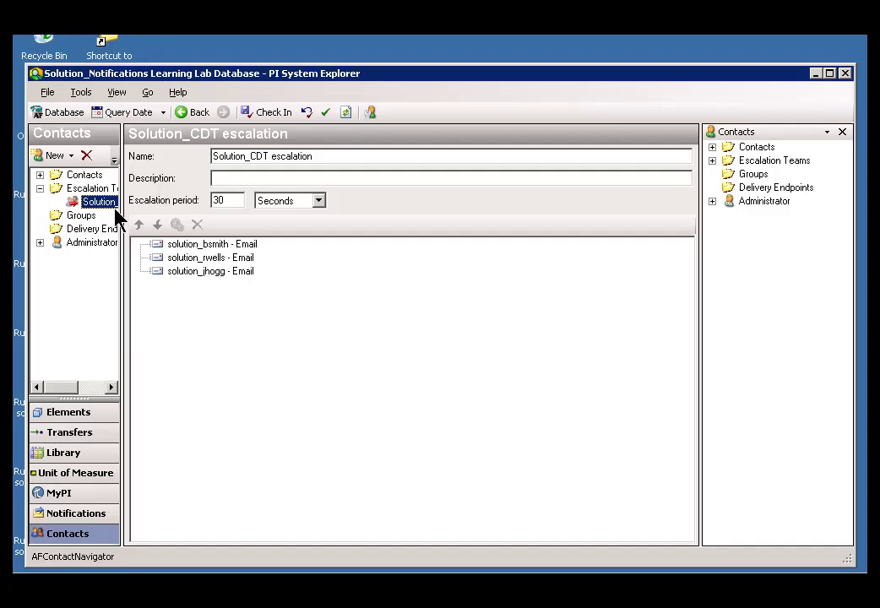
pyautogui.click(79, 120)
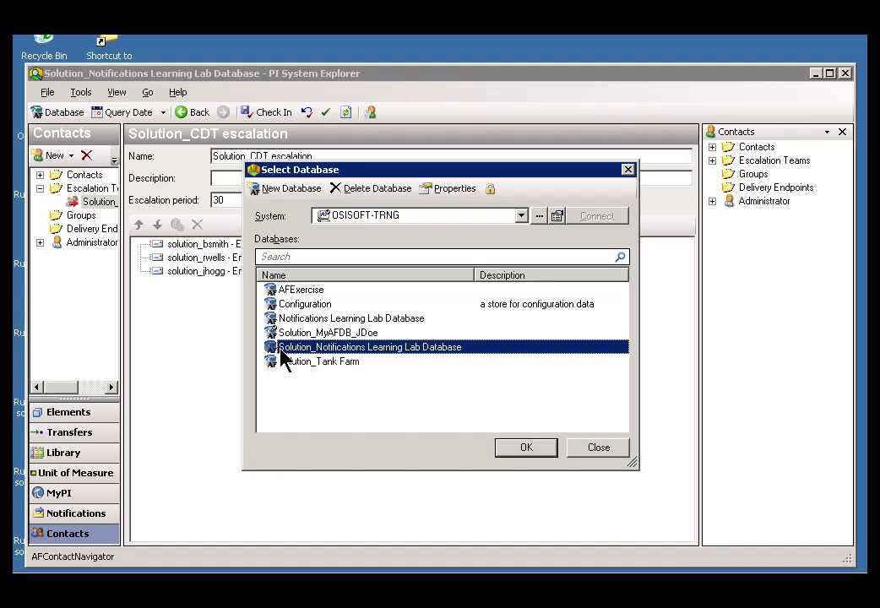
# Open the Notifications Learning Lab Database and widen the contacts tree pane
pyautogui.click(287, 319)
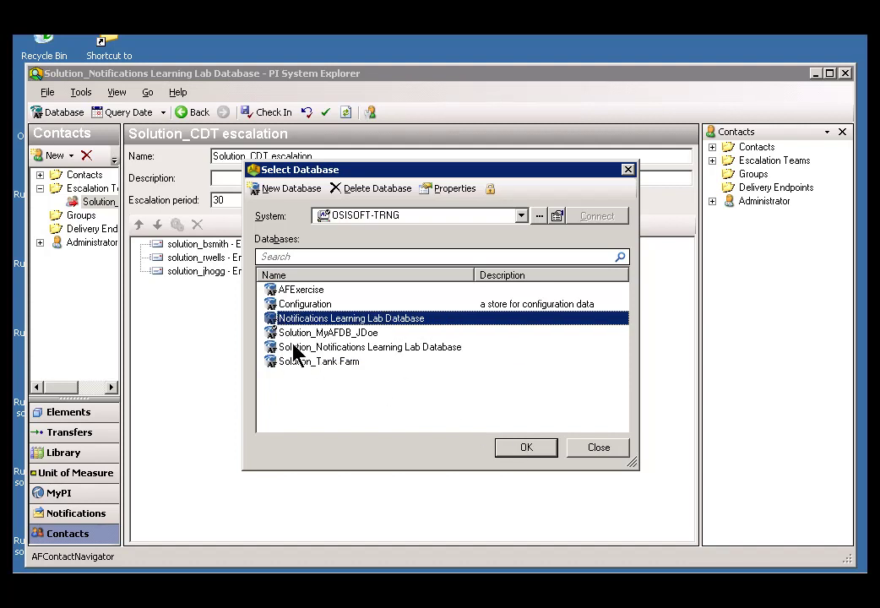
pyautogui.click(517, 451)
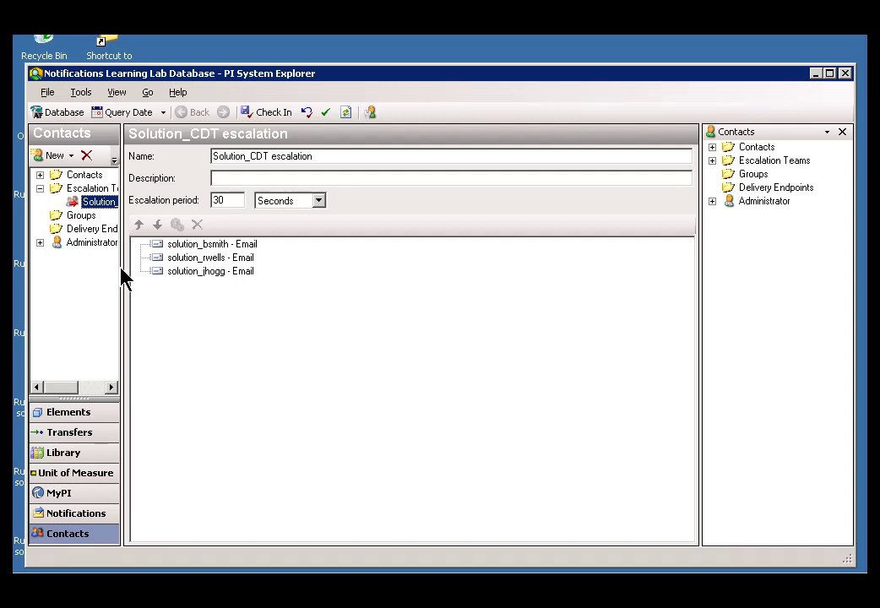
pyautogui.moveTo(125, 279); pyautogui.dragTo(163, 291)
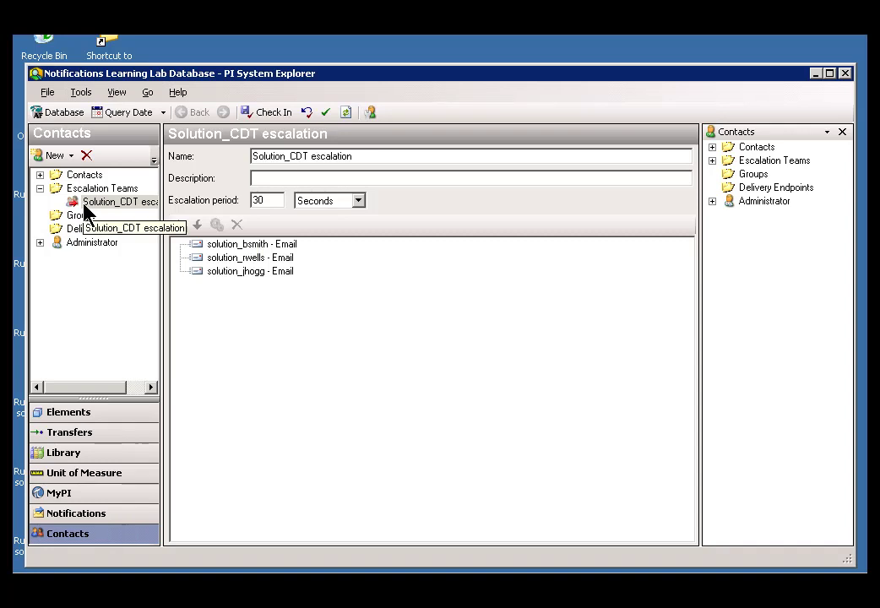
# Review the existing Solution_CDT escalation team's name, then return to the Escalation Teams folder
pyautogui.click(78, 189)
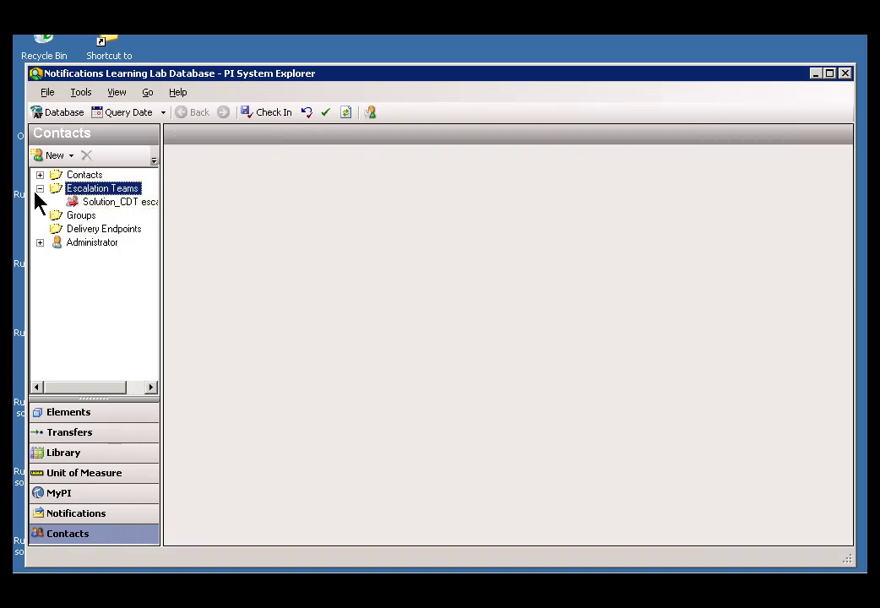
pyautogui.click(73, 204)
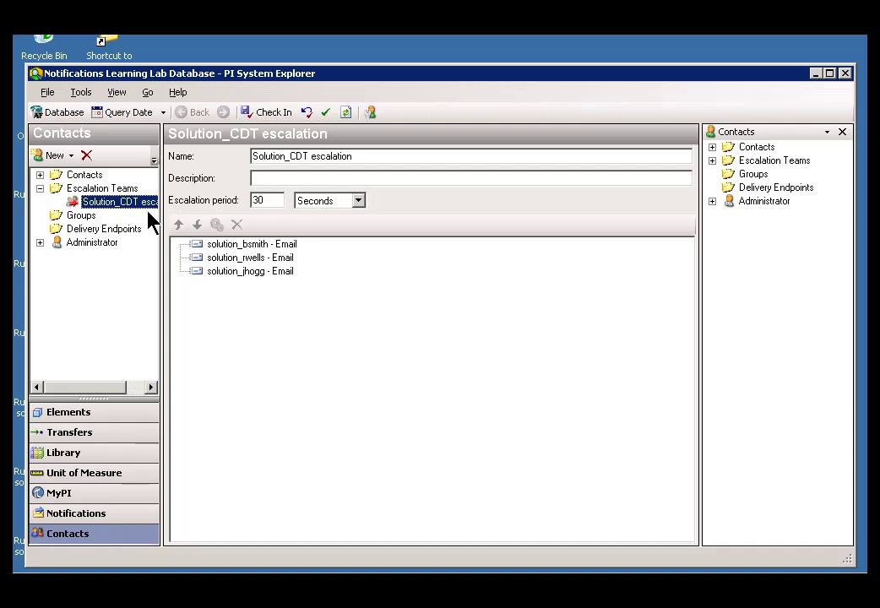
pyautogui.click(290, 159)
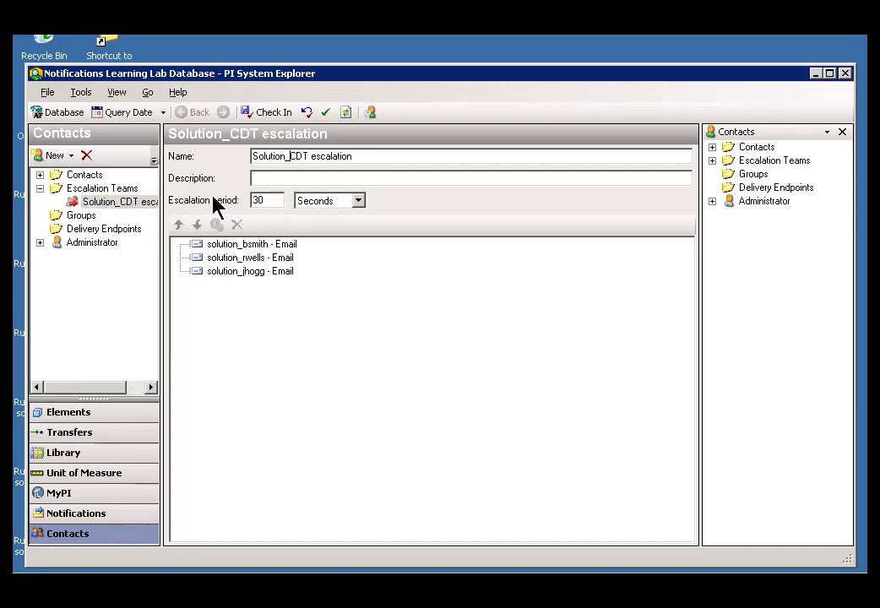
pyautogui.click(80, 192)
# Add a New Escalation Team named CDT Escalation with a 30-second escalation period
pyautogui.click(71, 158)
pyautogui.click(76, 193)
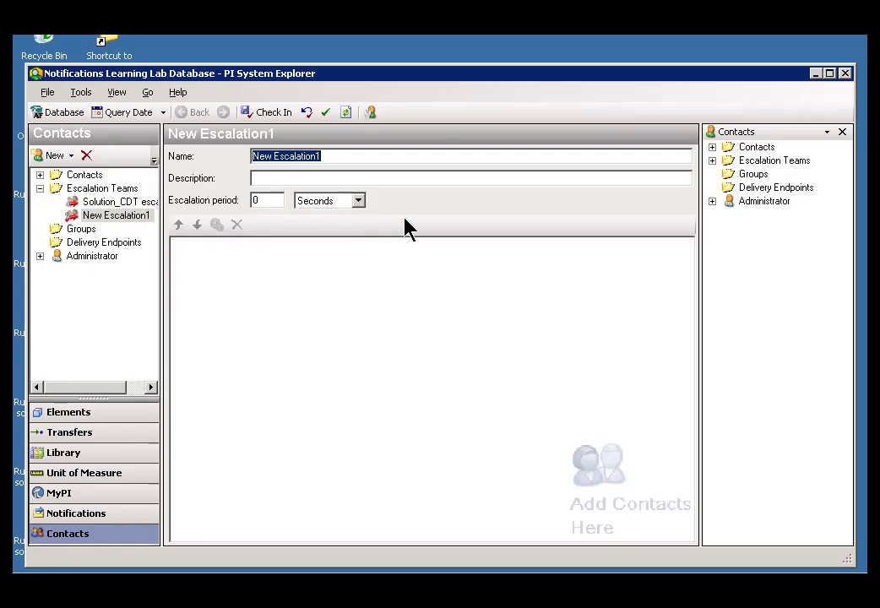
pyautogui.write('CDT')
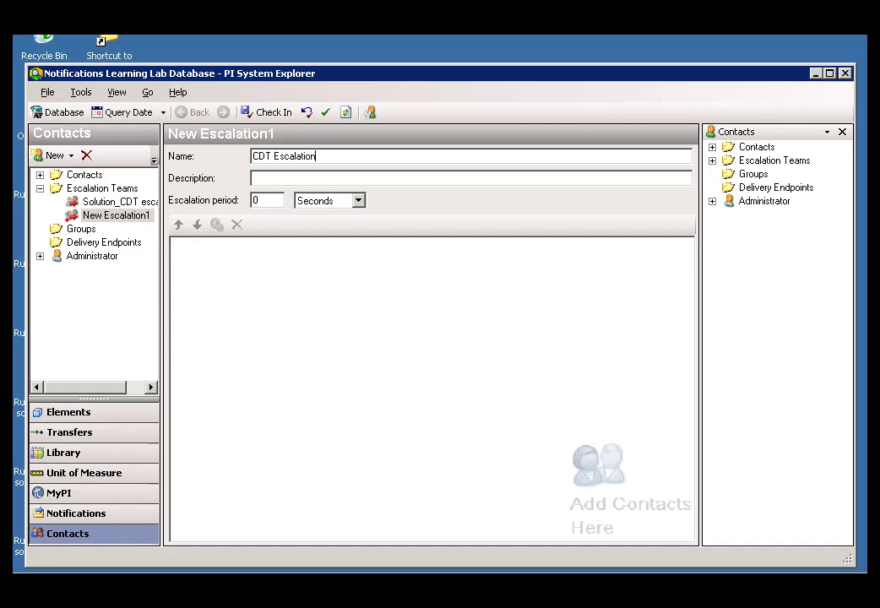
pyautogui.click(280, 180)
pyautogui.press('BackSpace')
pyautogui.write('1')
pyautogui.write('3')
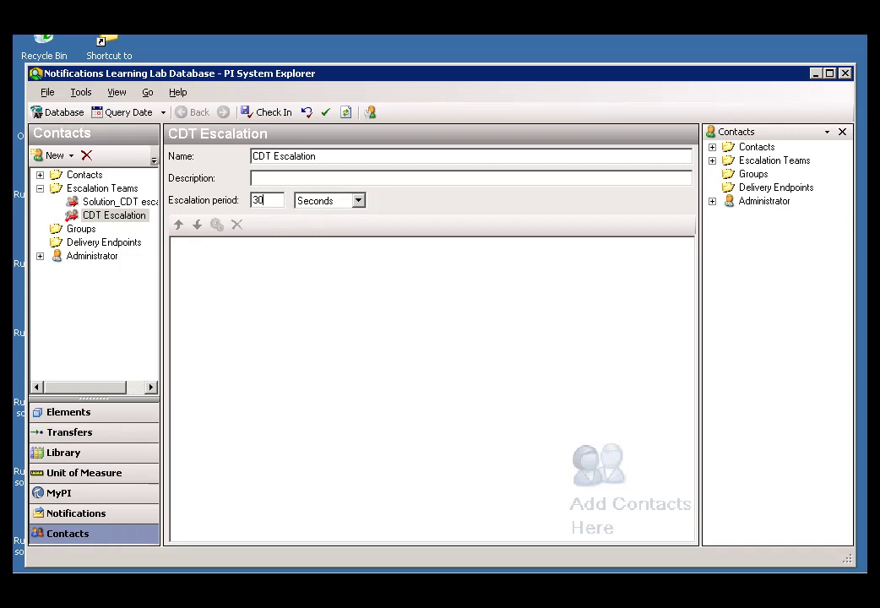
pyautogui.write('0')
pyautogui.click(365, 183)
# Start a new contact search in the side Contacts panel with a Name filter of *
pyautogui.click(712, 147)
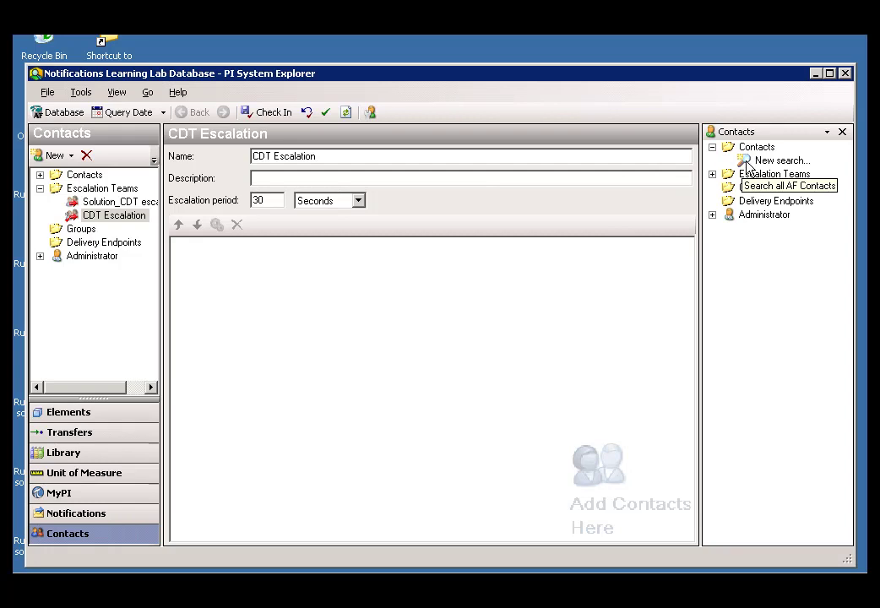
pyautogui.doubleClick(747, 162)
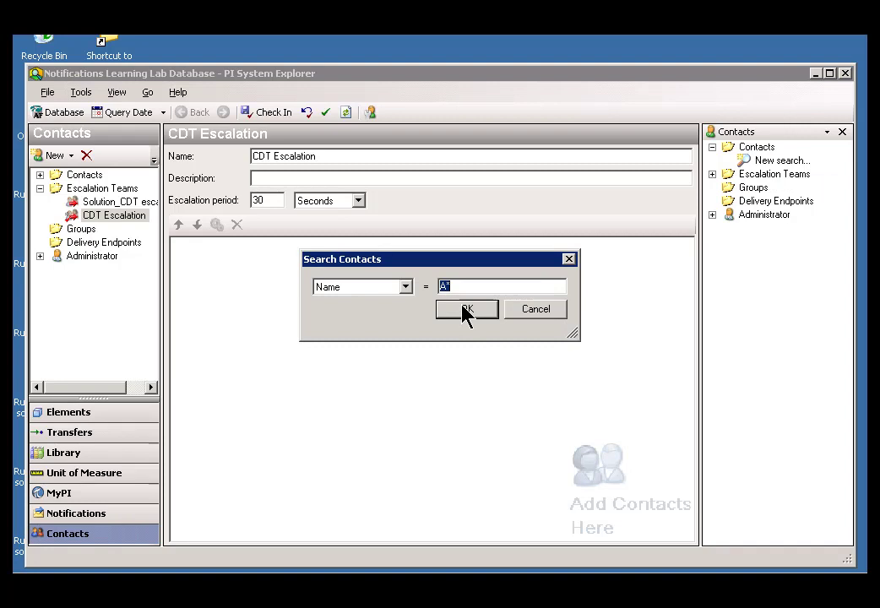
pyautogui.write('1')
# Run the all-contacts search and add the first contact's Email endpoint to the CDT Escalation list
pyautogui.click(466, 310)
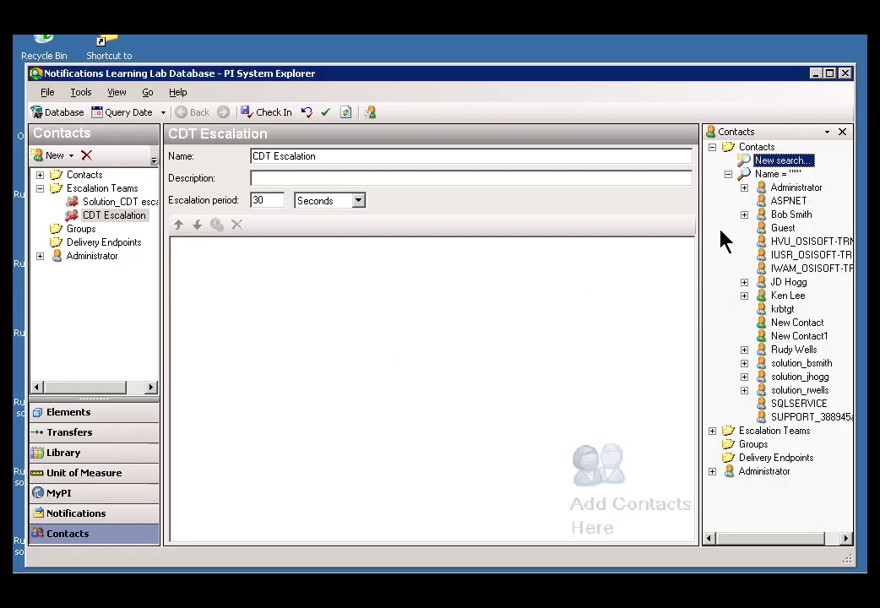
pyautogui.moveTo(791, 553); pyautogui.dragTo(823, 552)
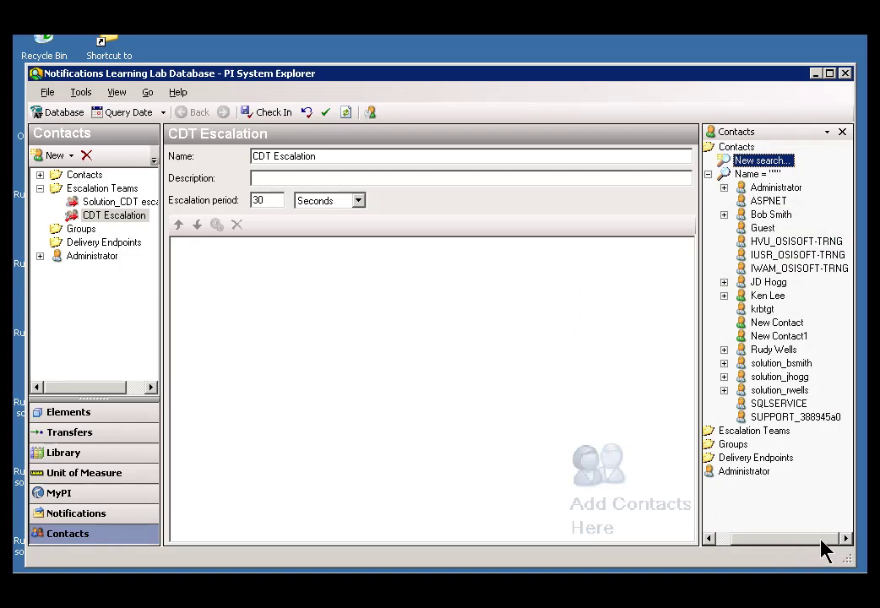
pyautogui.click(759, 214)
pyautogui.moveTo(505, 263); pyautogui.dragTo(231, 271)
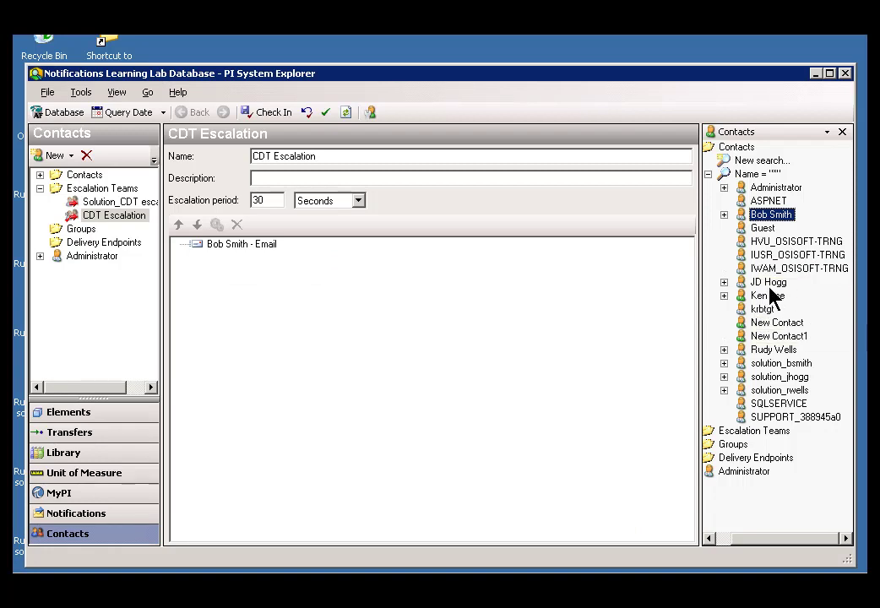
# Add the second and third contacts' Email endpoints to the CDT Escalation list
pyautogui.click(770, 350)
pyautogui.click(724, 350)
pyautogui.click(778, 365)
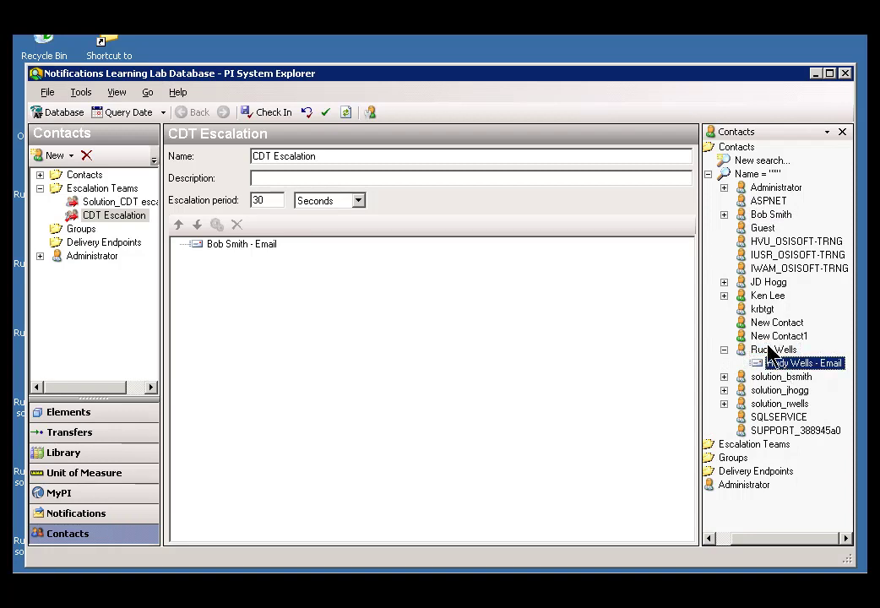
pyautogui.click(775, 352)
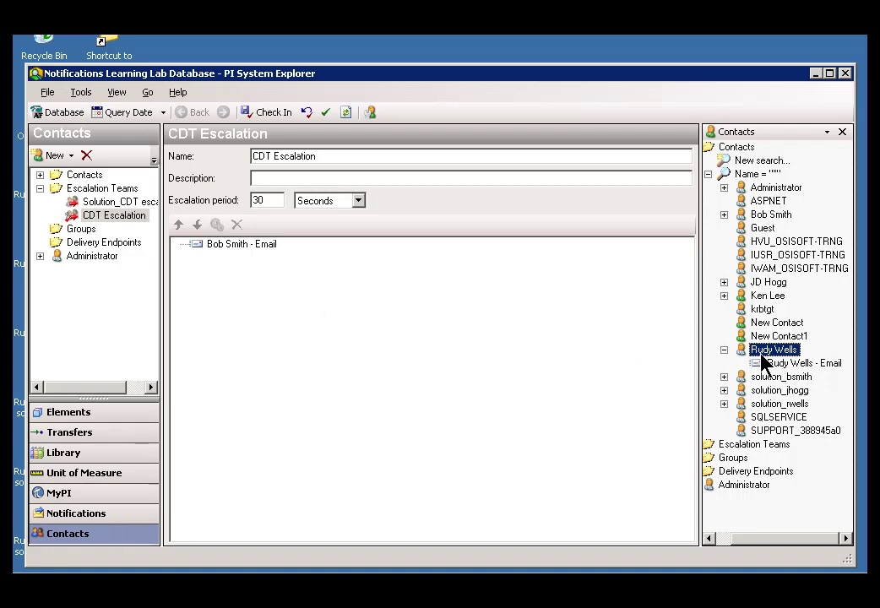
pyautogui.click(771, 365)
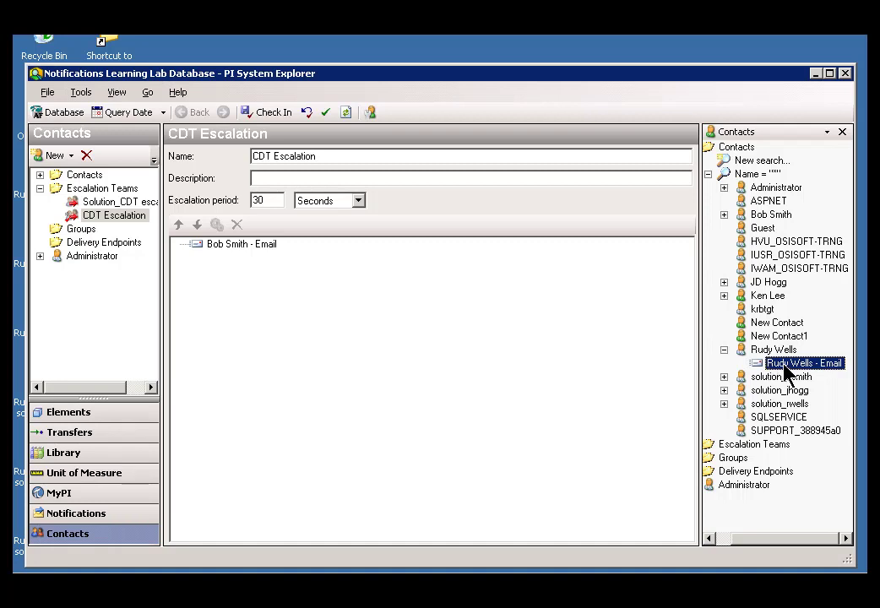
pyautogui.moveTo(766, 366); pyautogui.dragTo(254, 291)
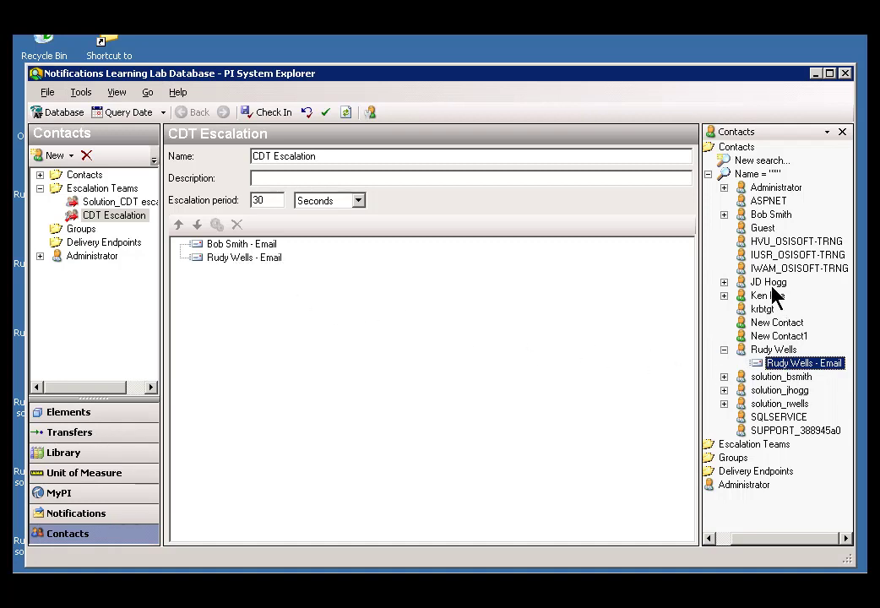
pyautogui.click(724, 282)
pyautogui.click(753, 284)
pyautogui.moveTo(756, 289); pyautogui.dragTo(255, 305)
pyautogui.click(306, 310)
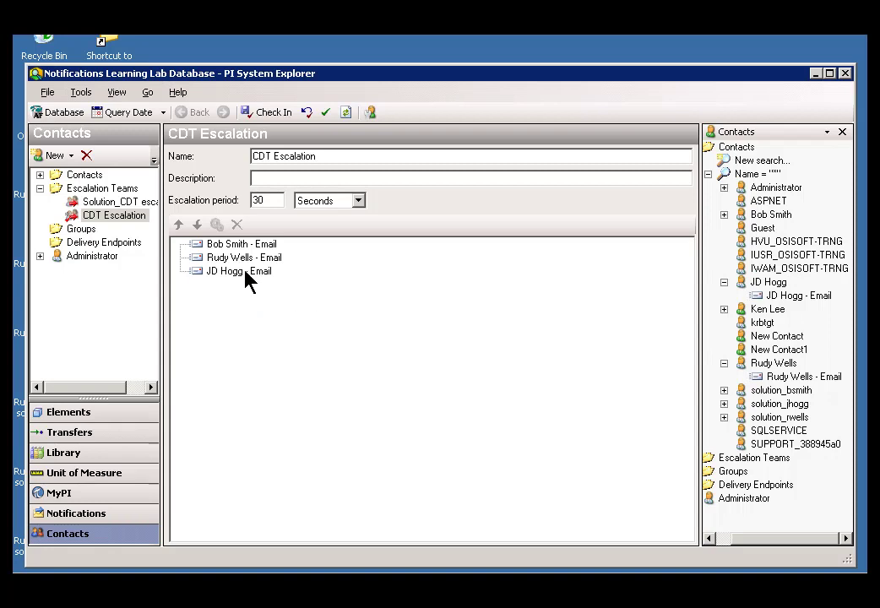
pyautogui.click(219, 245)
pyautogui.click(222, 258)
pyautogui.click(224, 247)
pyautogui.click(197, 225)
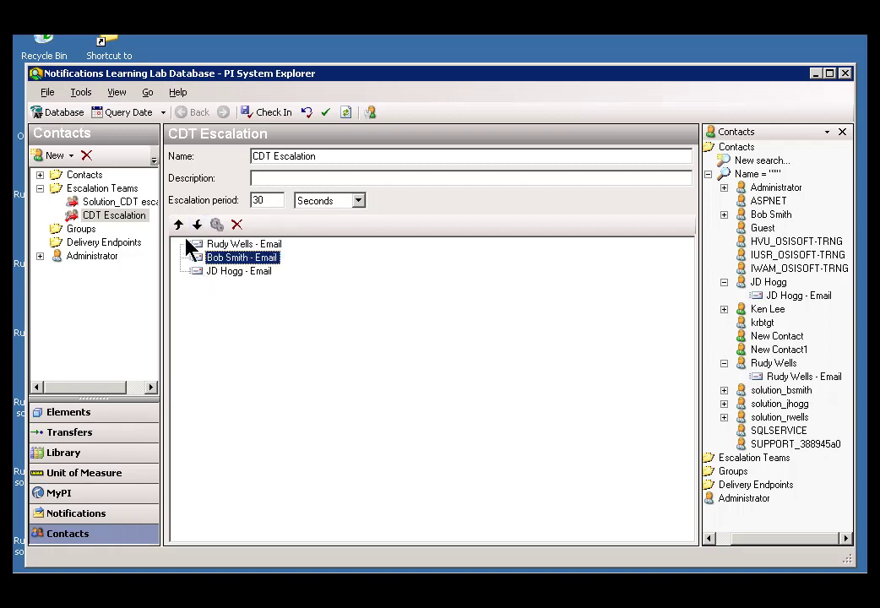
pyautogui.click(178, 225)
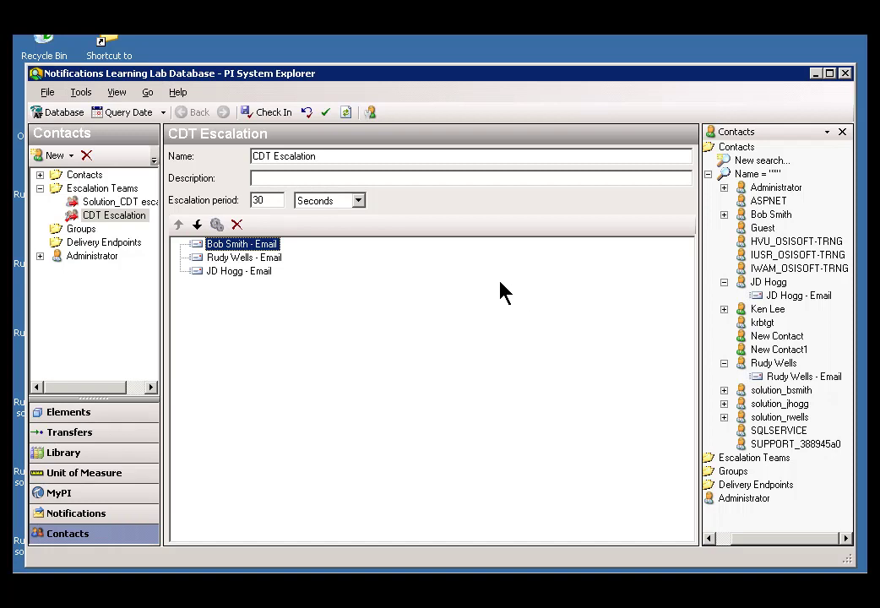
pyautogui.click(724, 310)
pyautogui.click(767, 311)
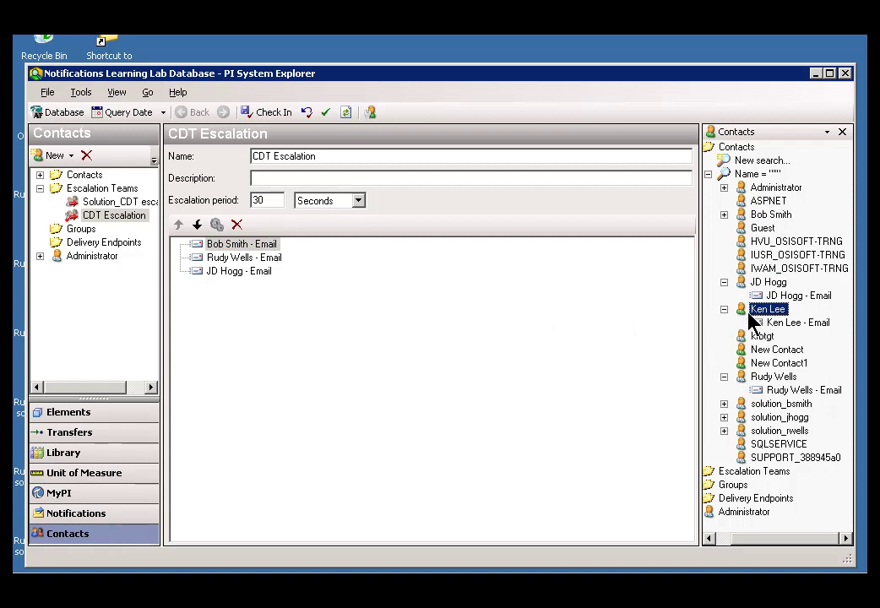
pyautogui.click(71, 157)
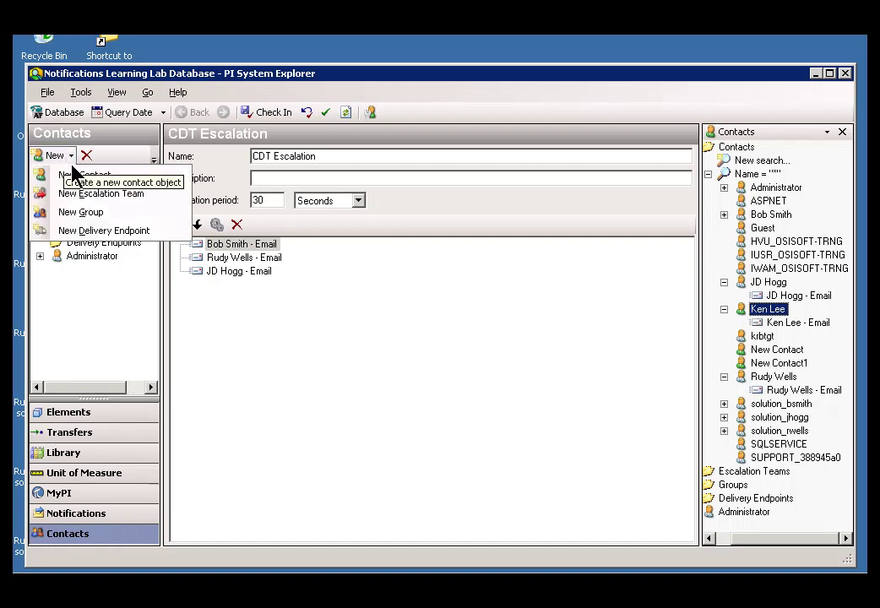
pyautogui.click(742, 315)
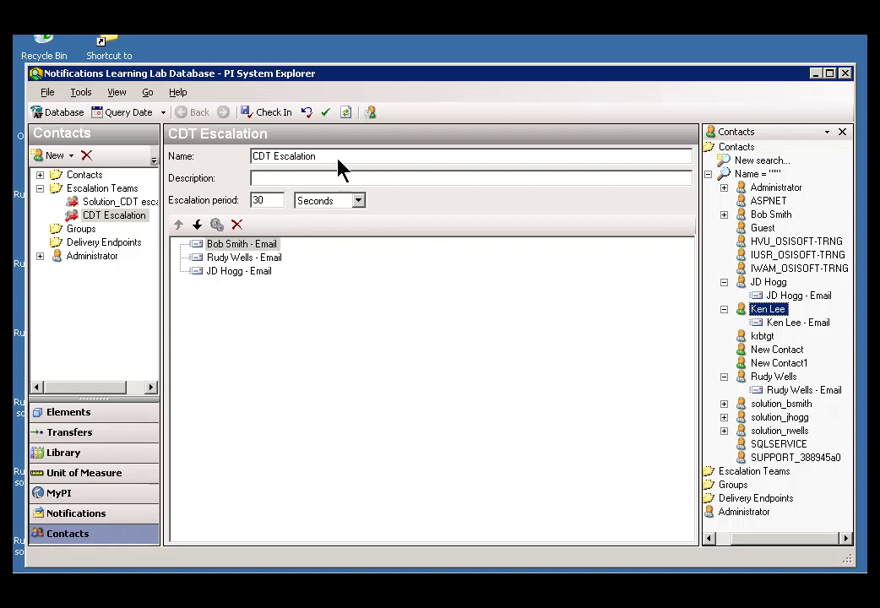
pyautogui.click(227, 258)
pyautogui.click(233, 246)
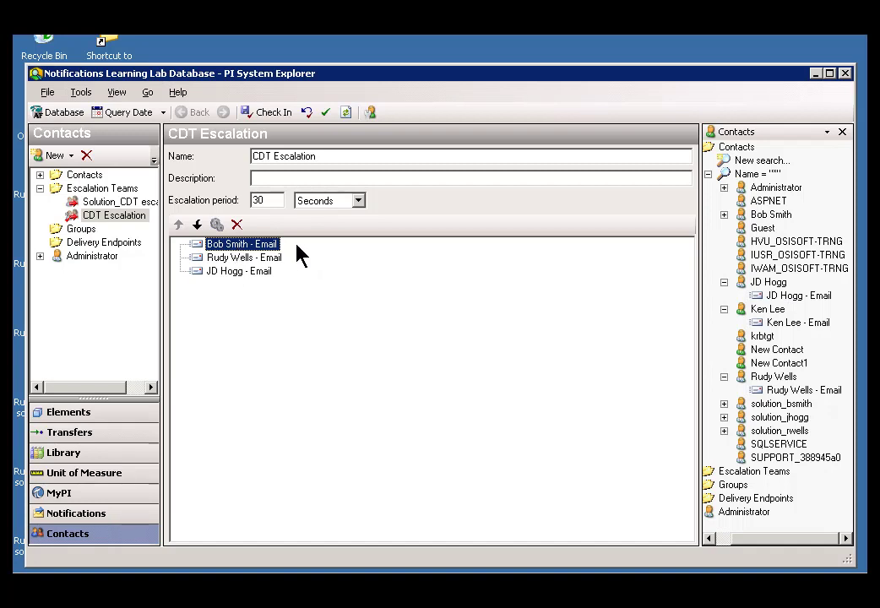
pyautogui.click(208, 272)
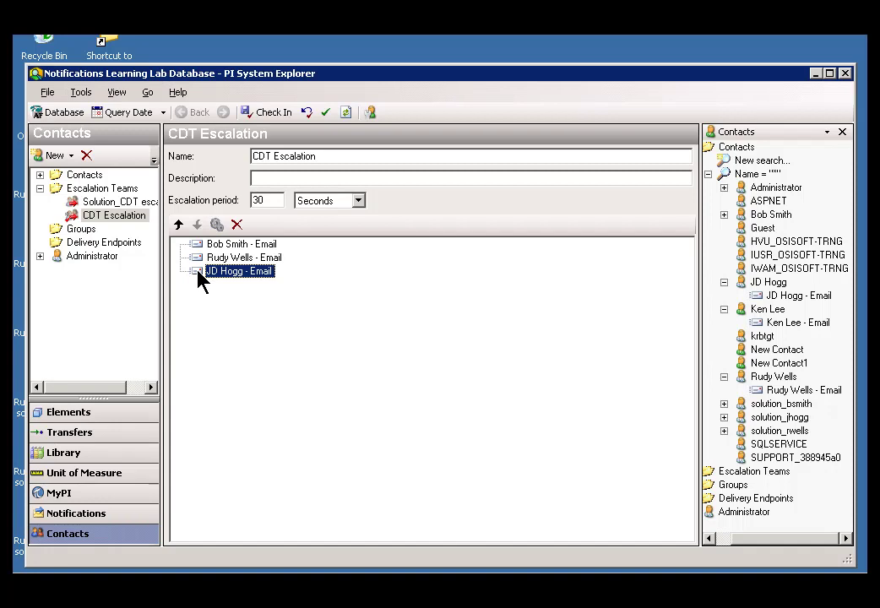
# Turn on Notify on close for the last escalation endpoint
pyautogui.rightClick(199, 276)
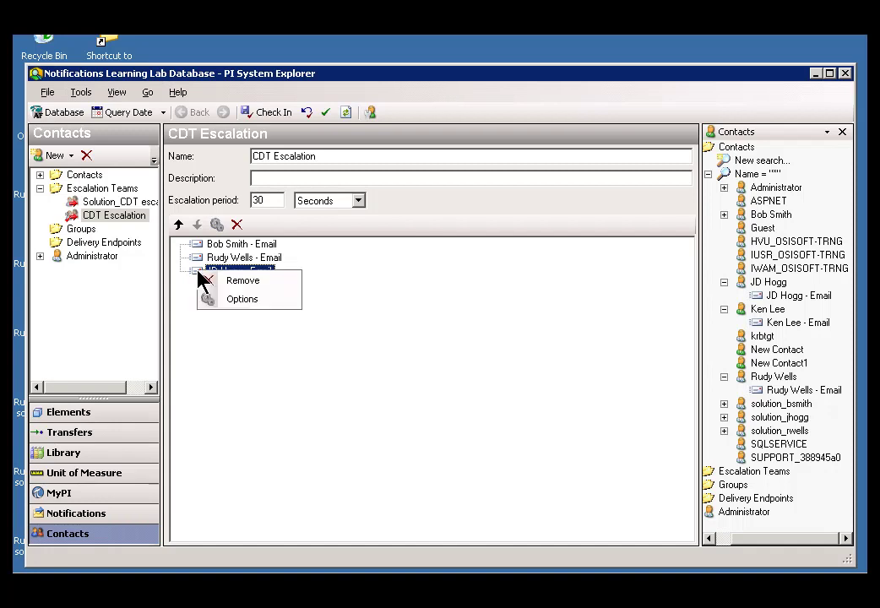
pyautogui.click(239, 306)
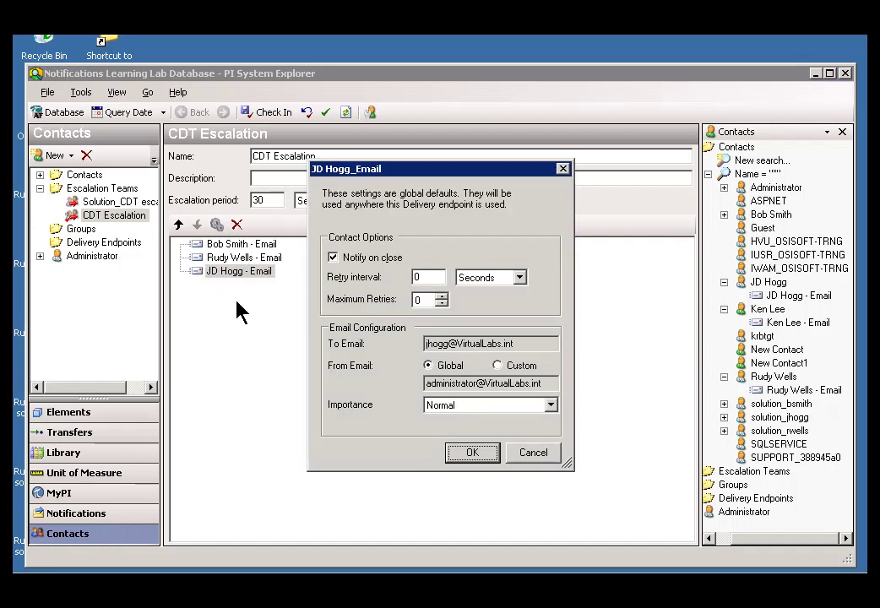
pyautogui.click(332, 258)
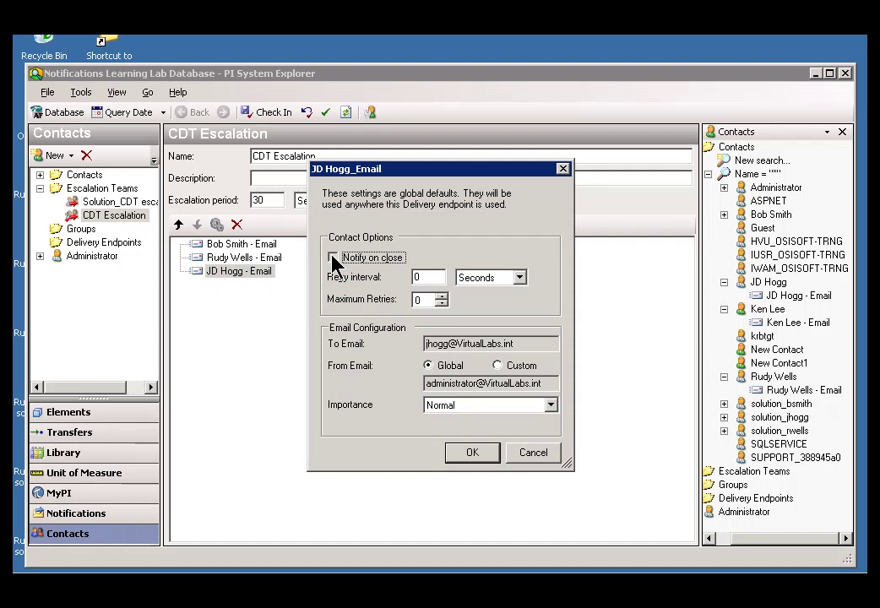
pyautogui.click(333, 258)
pyautogui.click(469, 456)
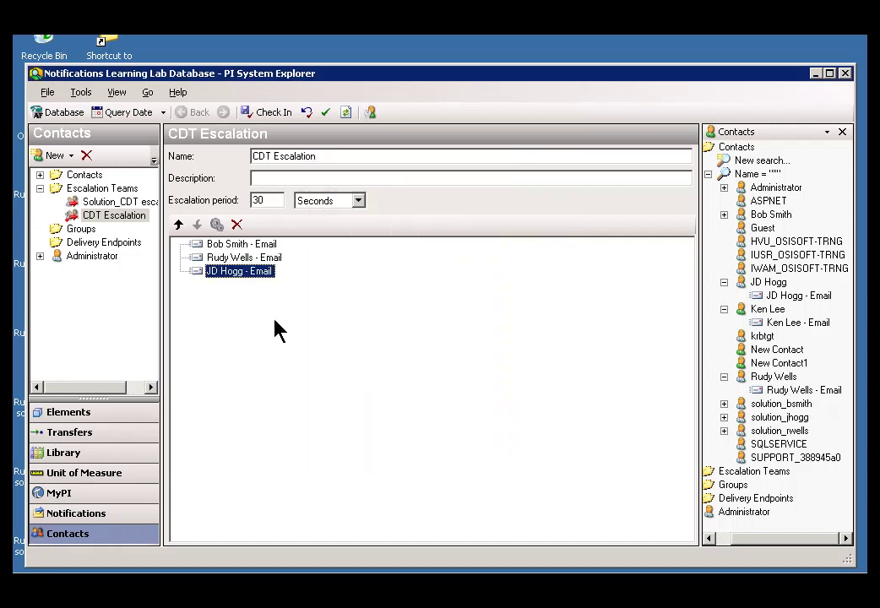
# Turn off Notify on close for the second and top escalation endpoints
pyautogui.click(215, 259)
pyautogui.rightClick(217, 257)
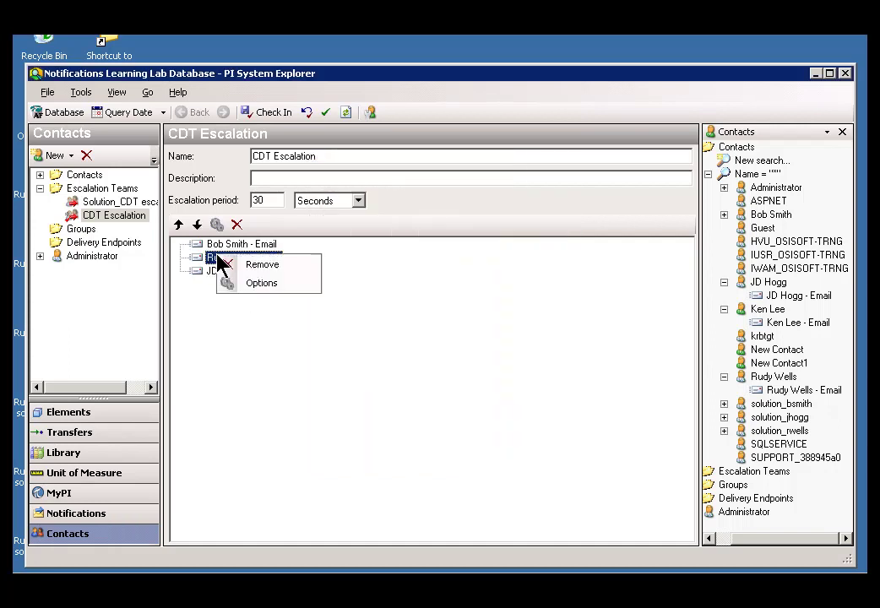
pyautogui.click(260, 284)
pyautogui.click(334, 257)
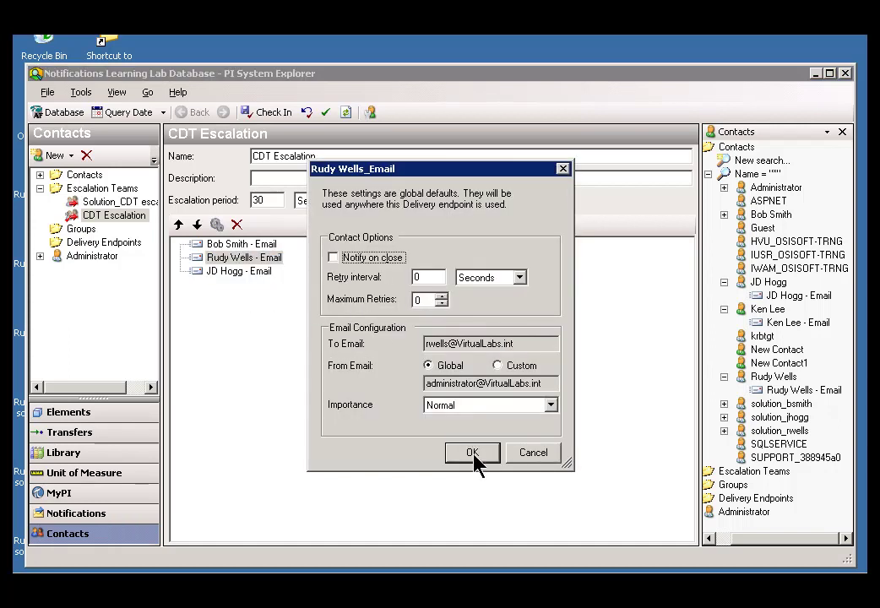
pyautogui.click(471, 454)
pyautogui.rightClick(231, 245)
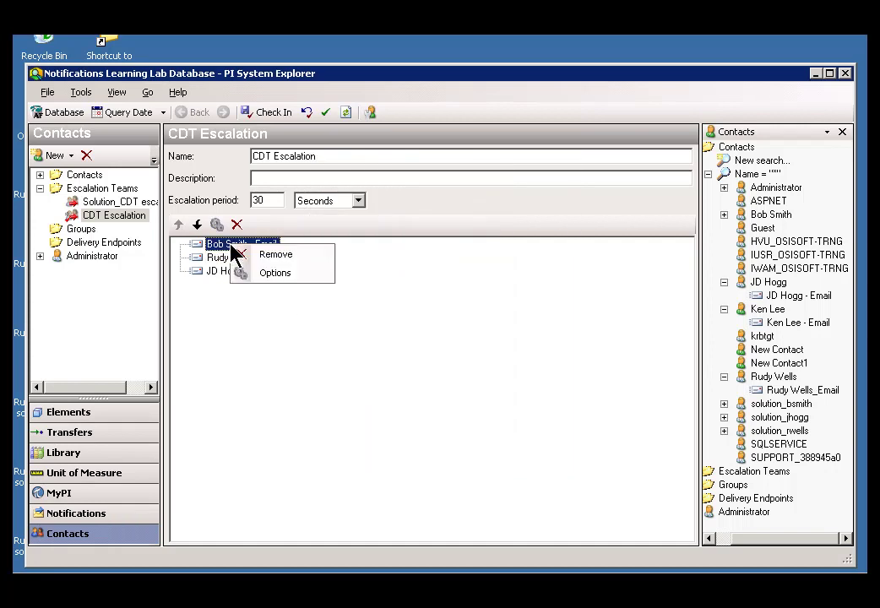
pyautogui.click(276, 273)
pyautogui.click(333, 258)
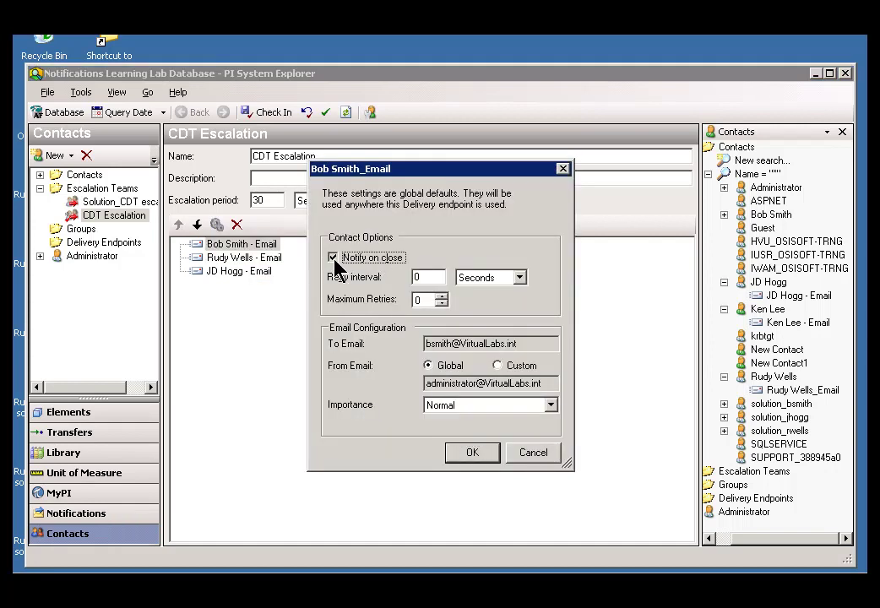
pyautogui.click(473, 454)
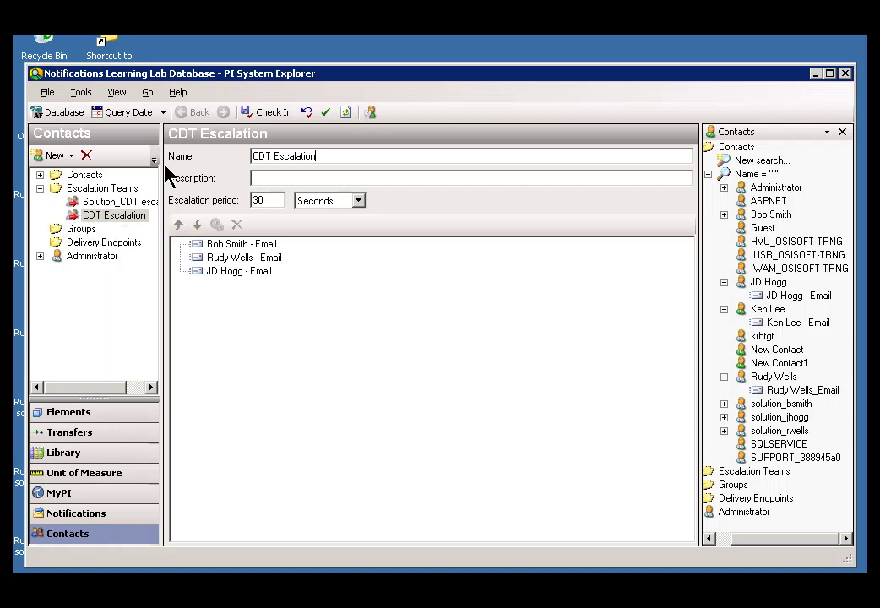
# Refresh the contacts so the saved CDT Escalation team appears under Escalation Teams
pyautogui.click(346, 113)
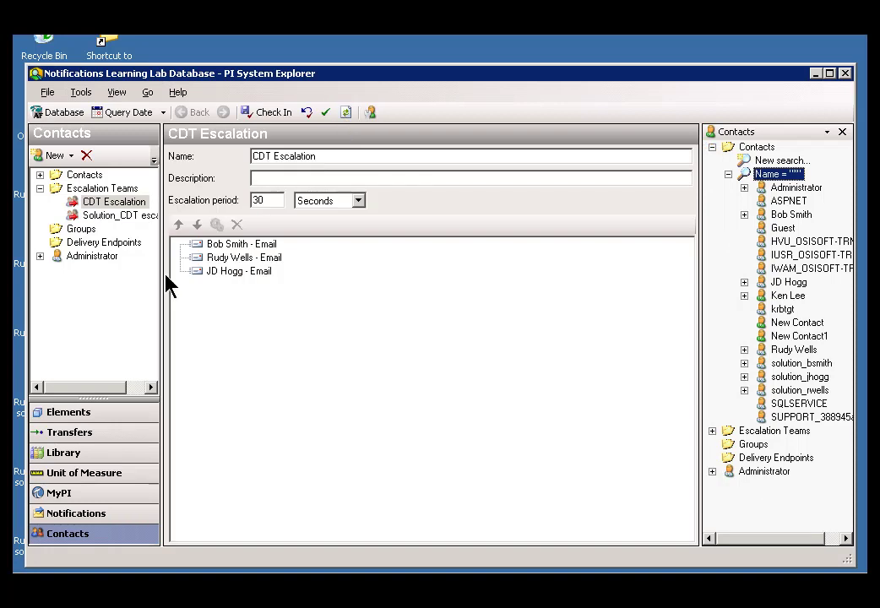